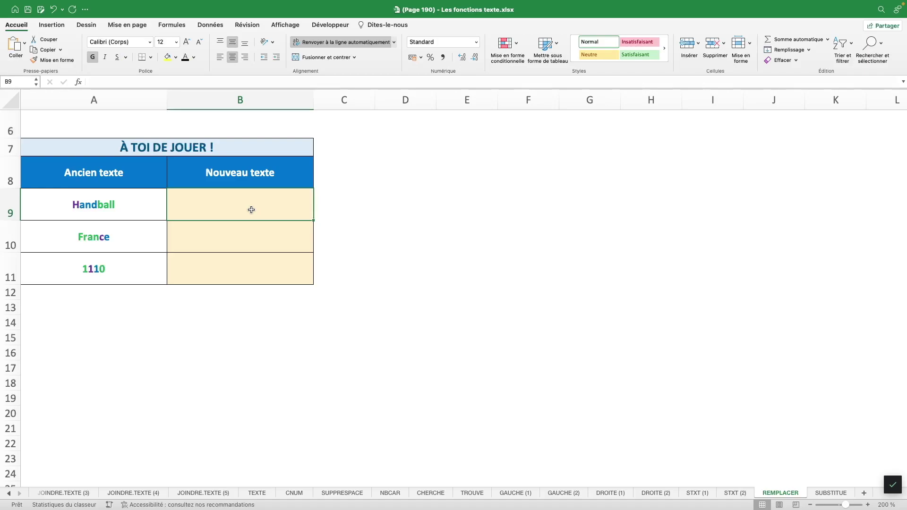
Enter =remplacer(A9;1;4;"Foot") in B9 so Handball becomes Football
type("=remplacer(")
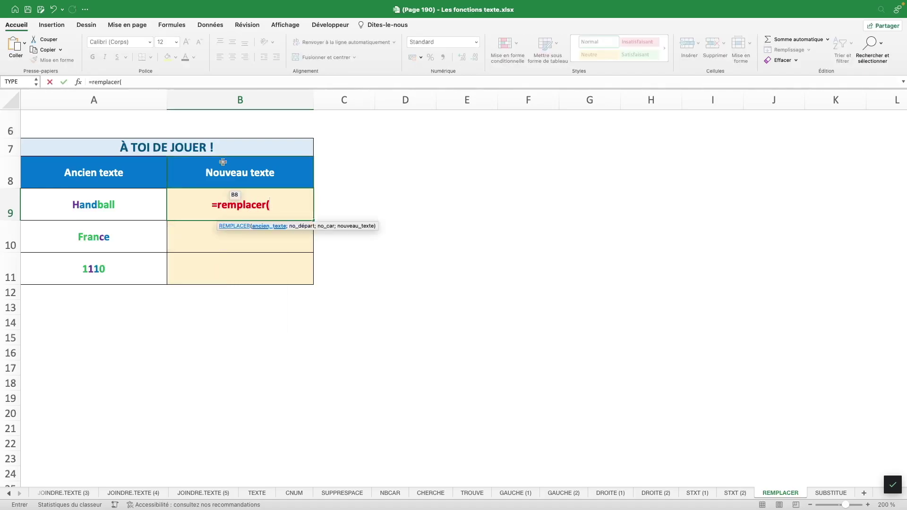
left_click(194, 81)
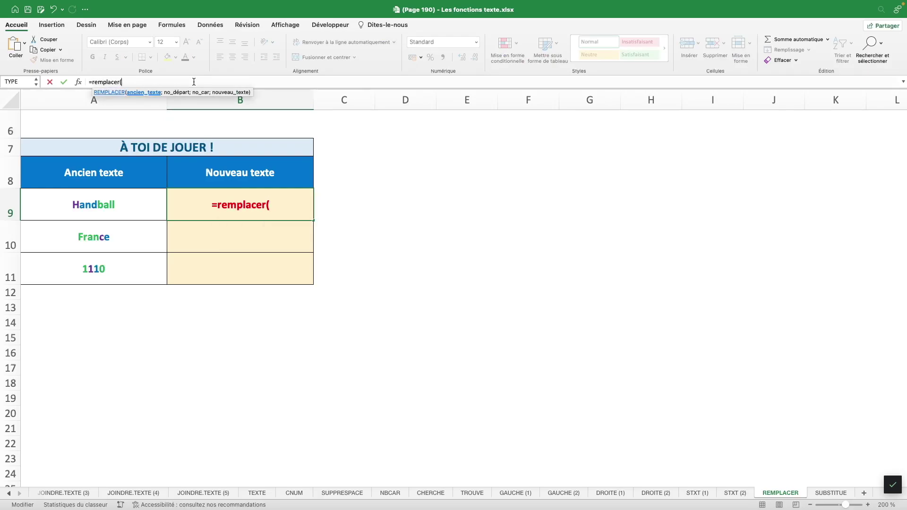
left_click(135, 209)
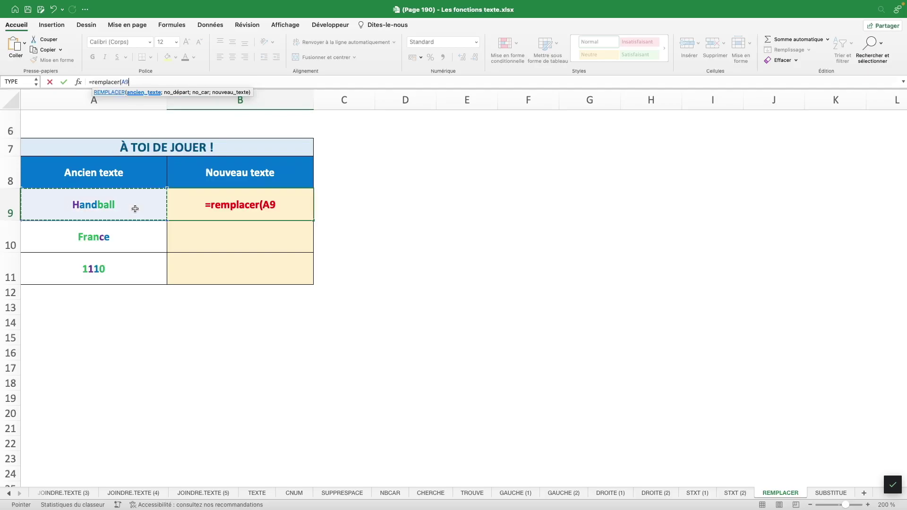
type(";")
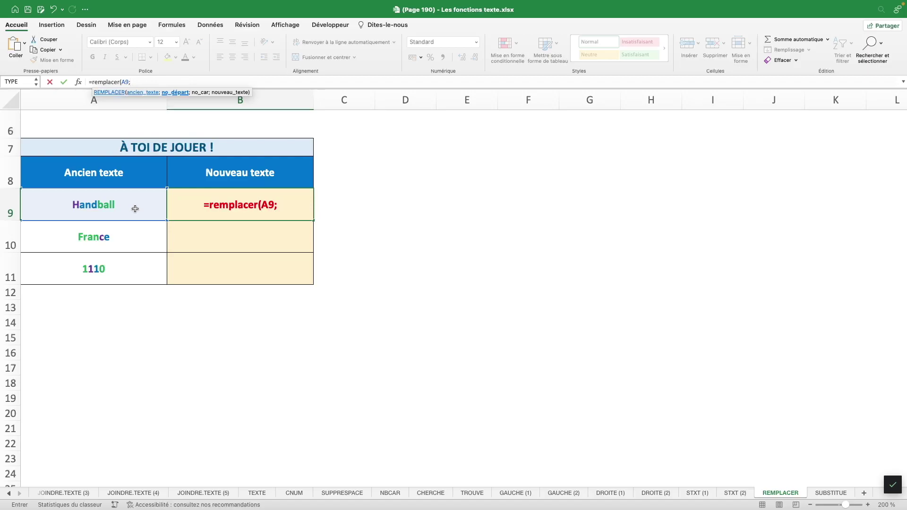
type("1")
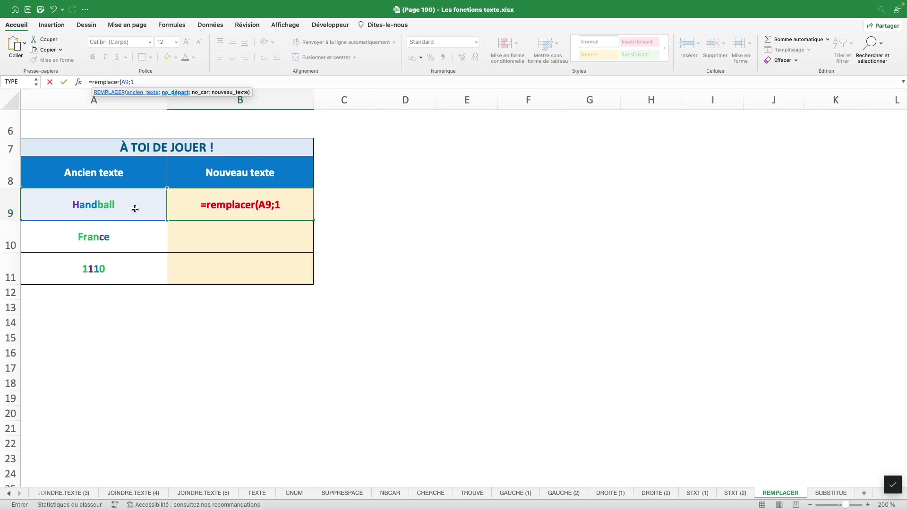
type(";")
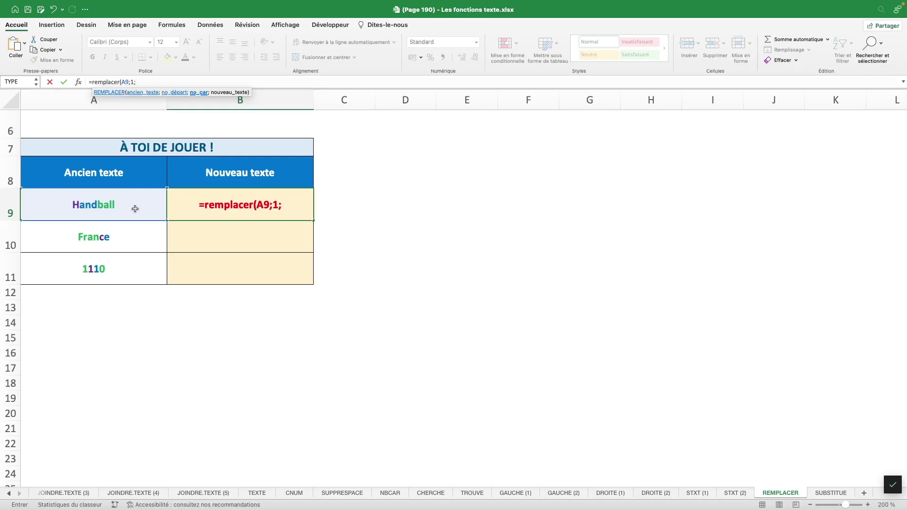
type("4;")
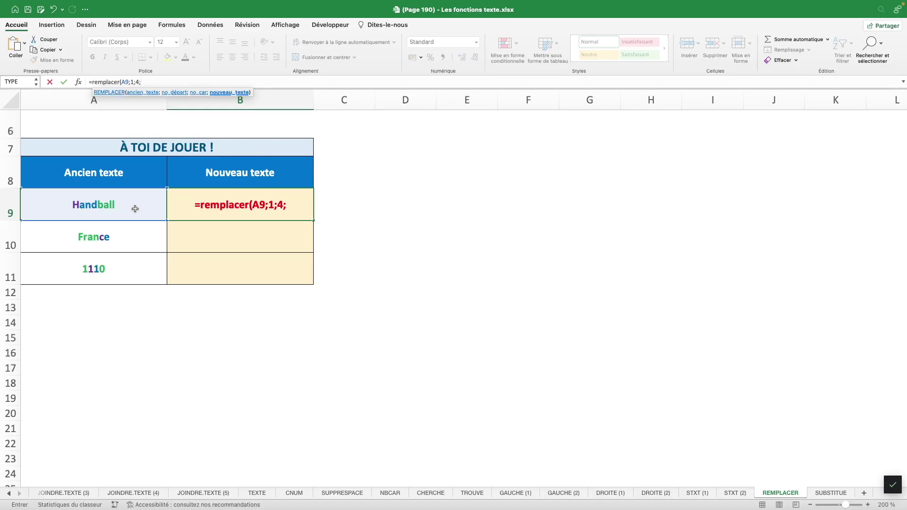
type("\"Foot\")")
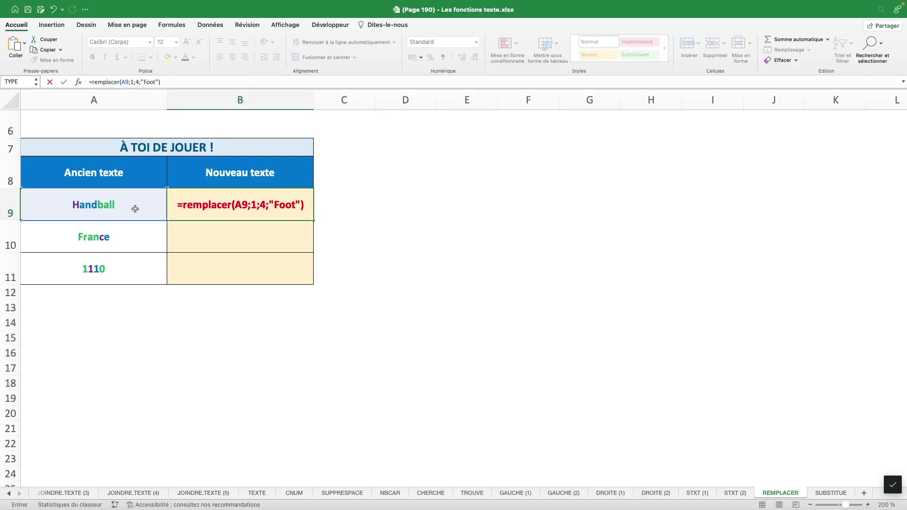
key("Return")
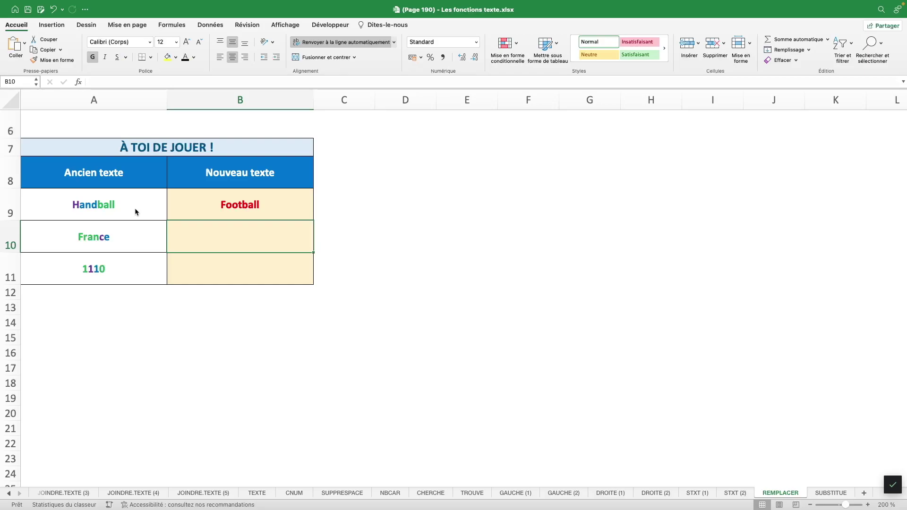
type("=remplacer(")
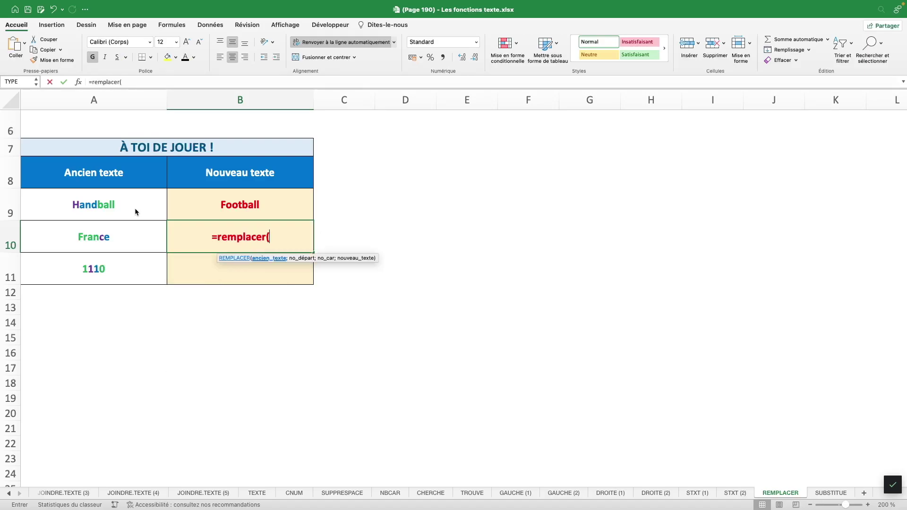
Complete =remplacer(A10;5;2;"çais") in B10 so France becomes Français
left_click(163, 82)
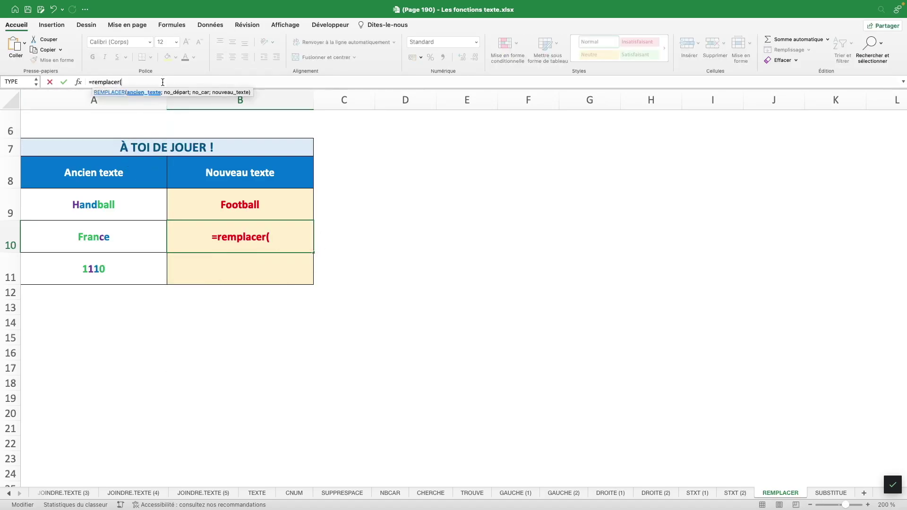
left_click(146, 236)
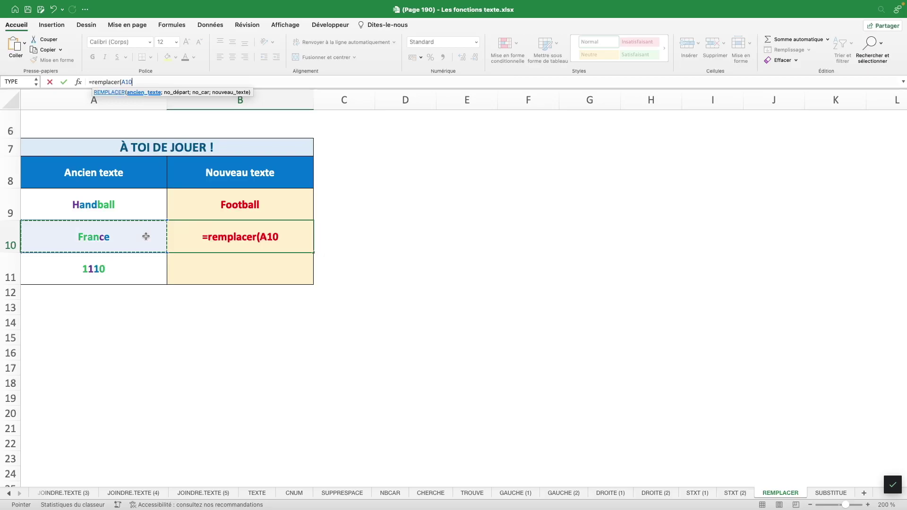
type(";")
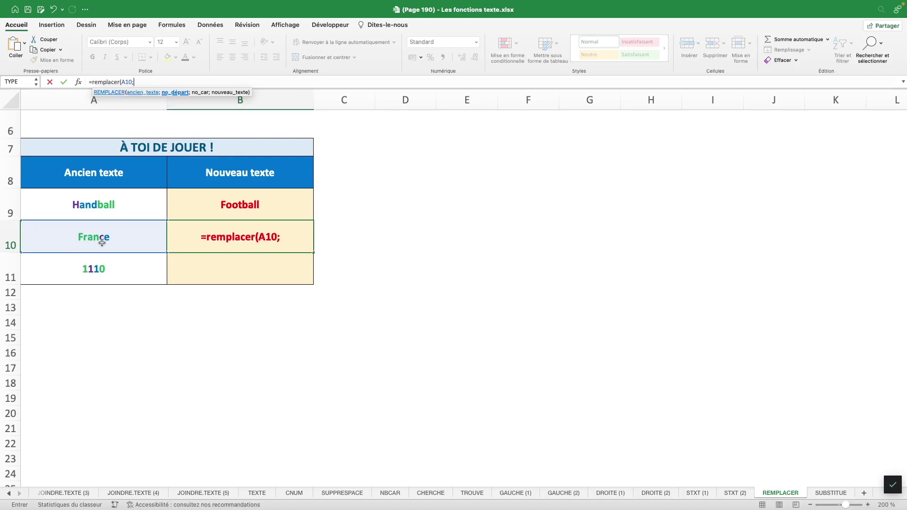
type("5")
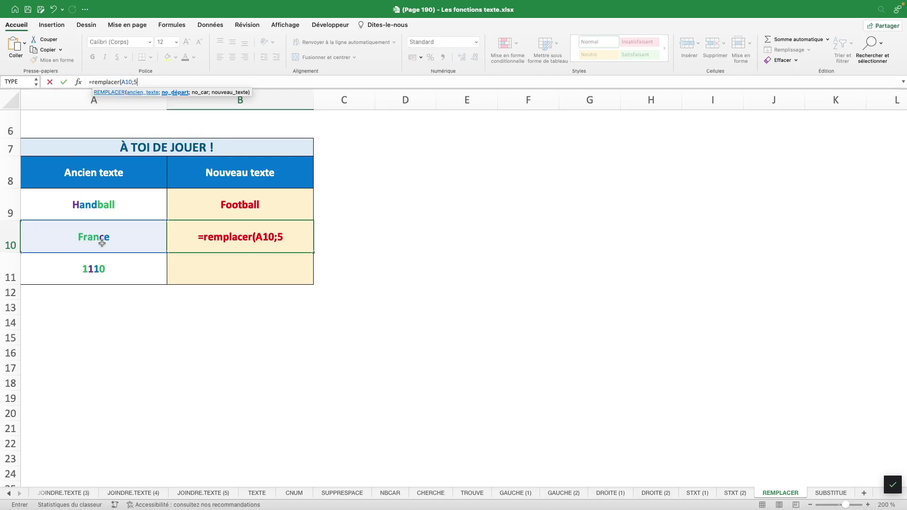
type(";")
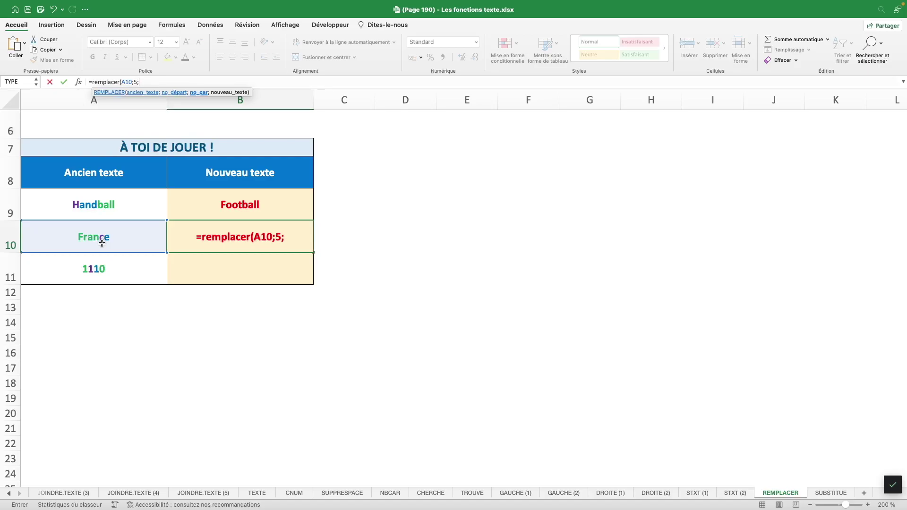
type("2")
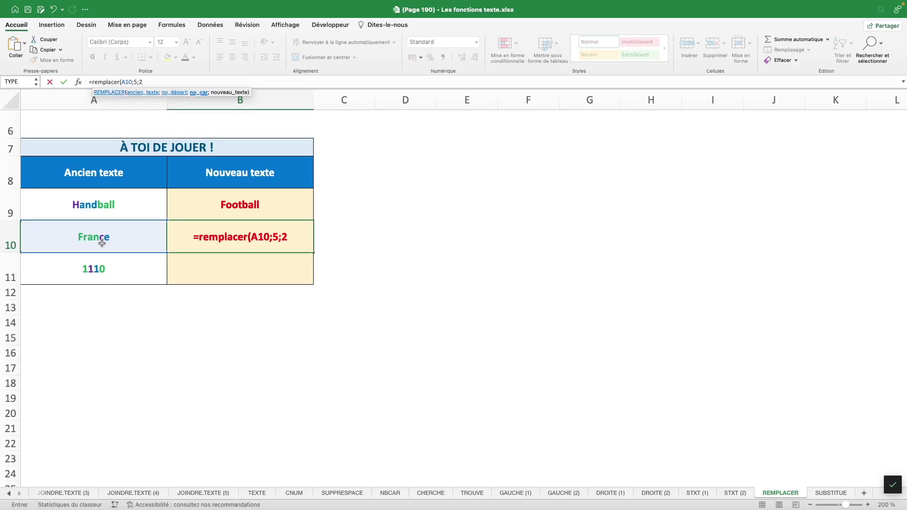
type(";\"")
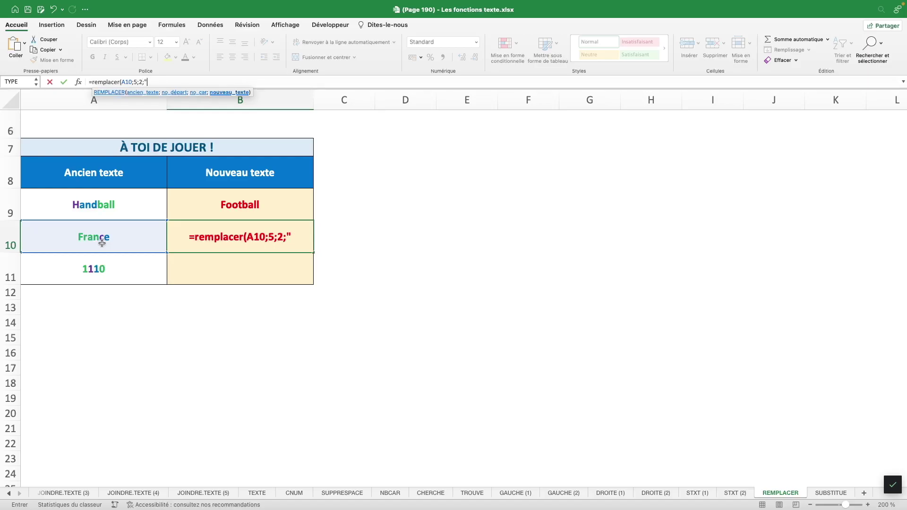
type("çais\"")
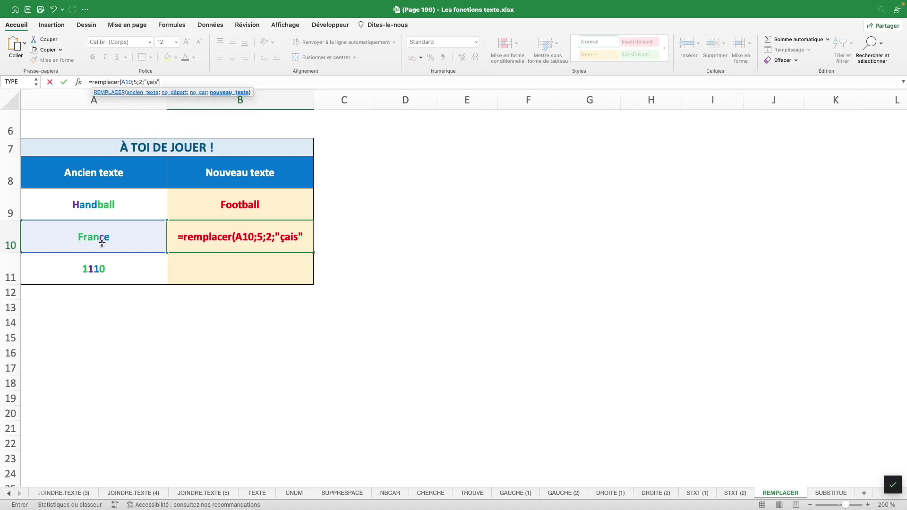
type(")")
key("Return")
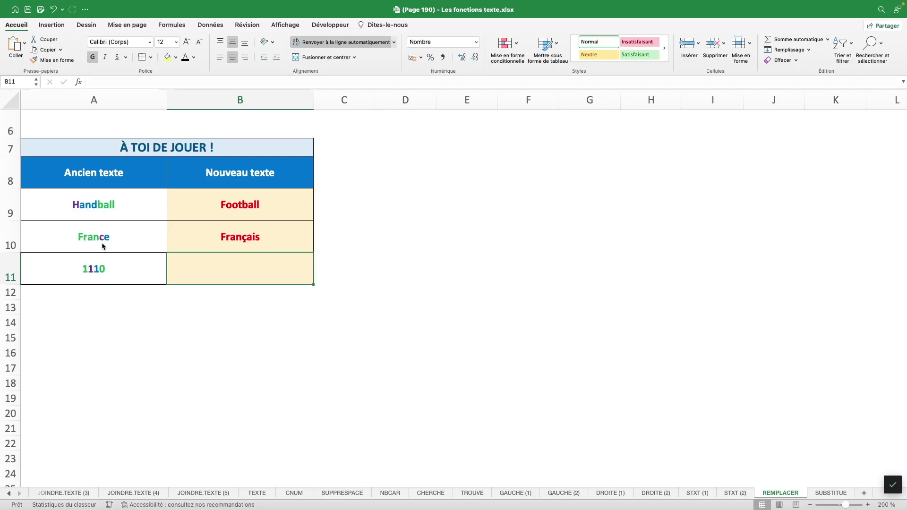
type("=rempla")
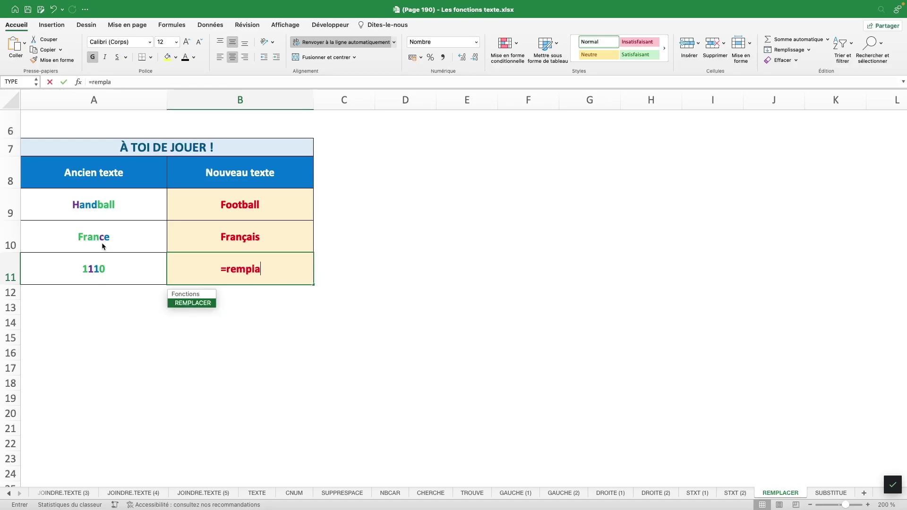
type("cer(")
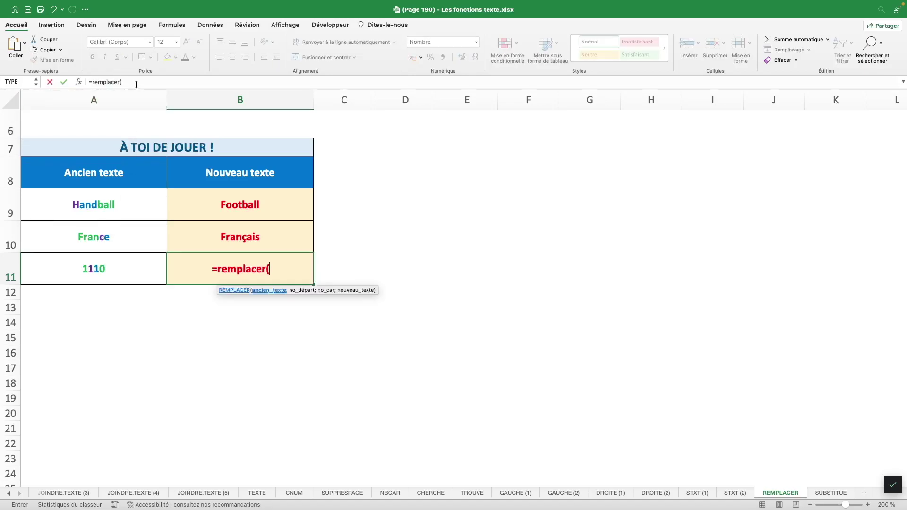
Finish =remplacer(A11;2;2;"00") in B11 so 1110 becomes 1000
left_click(129, 265)
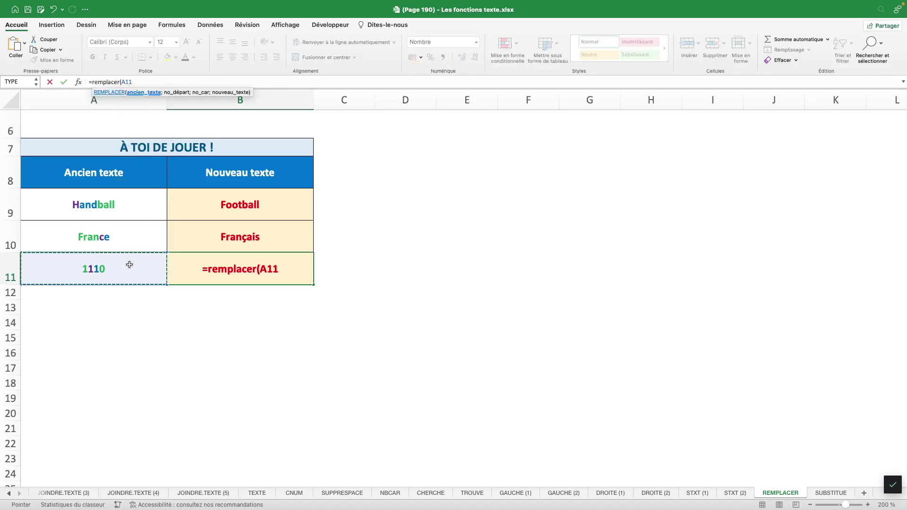
type(";")
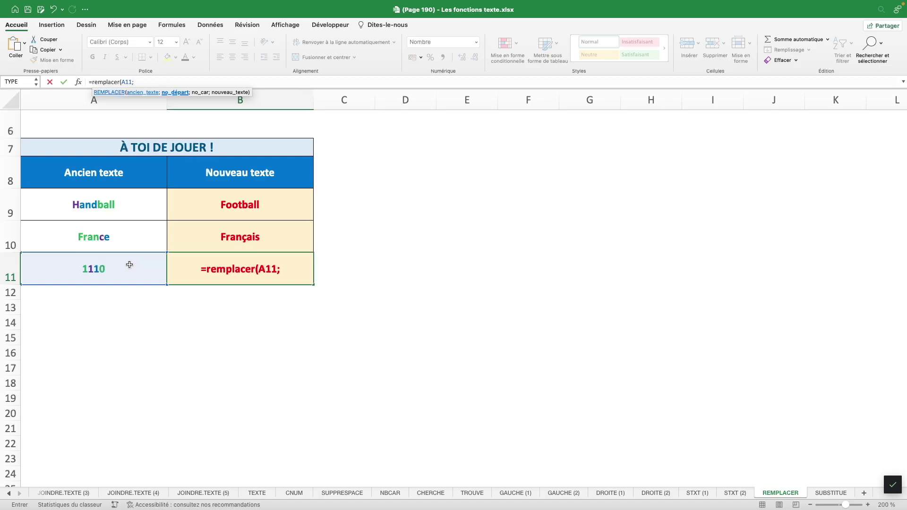
type("2;")
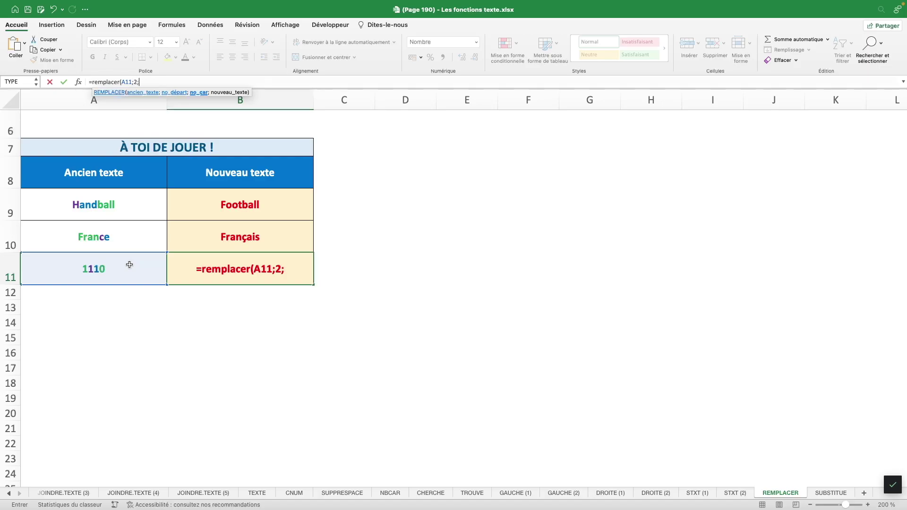
type("2")
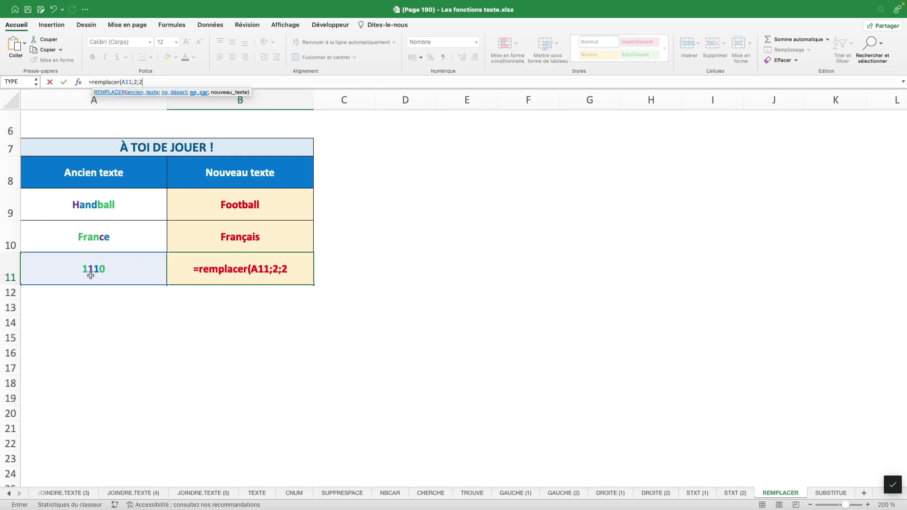
type(";")
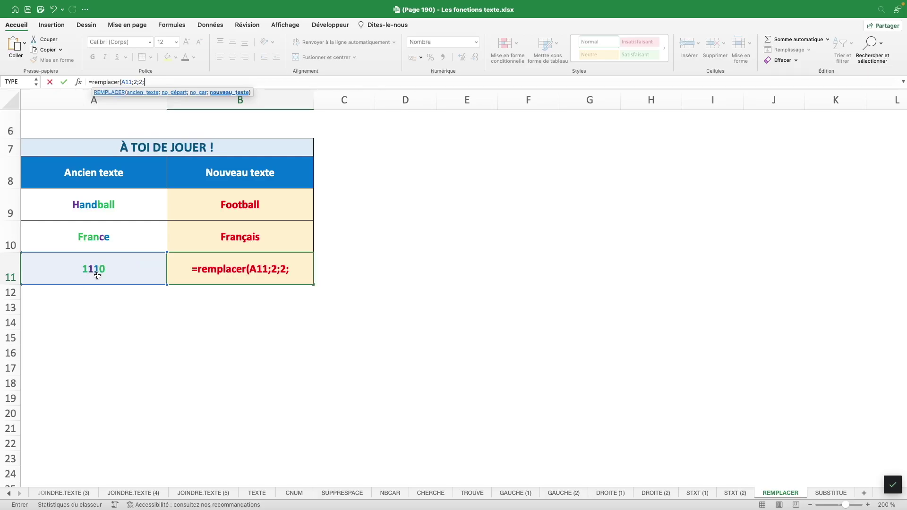
type("\"")
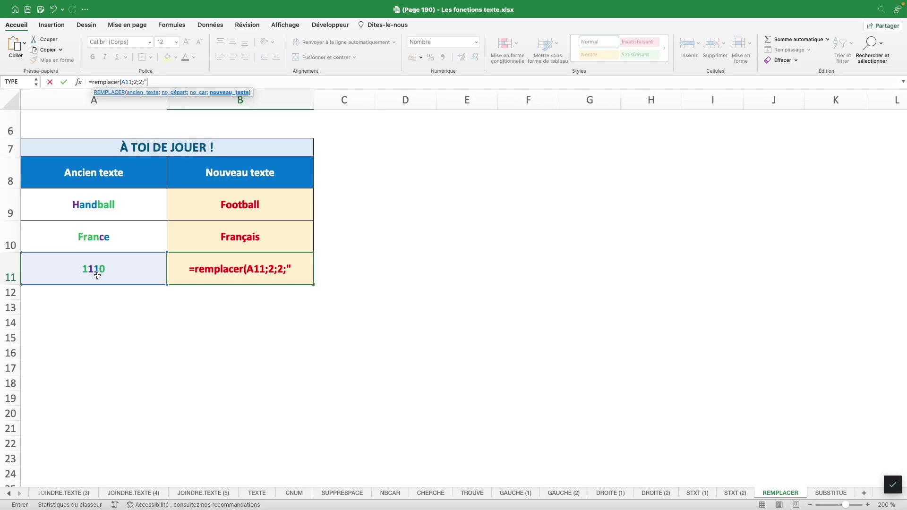
type("00\"")
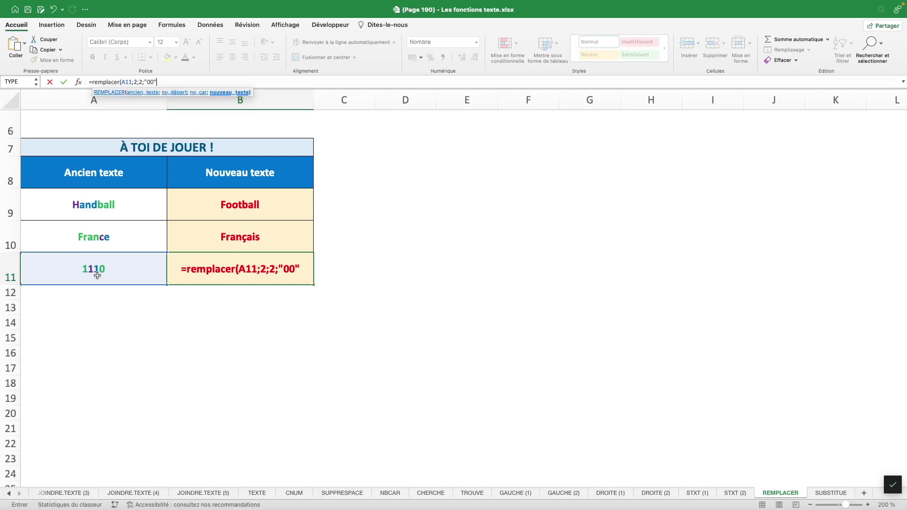
type(")")
key("Return")
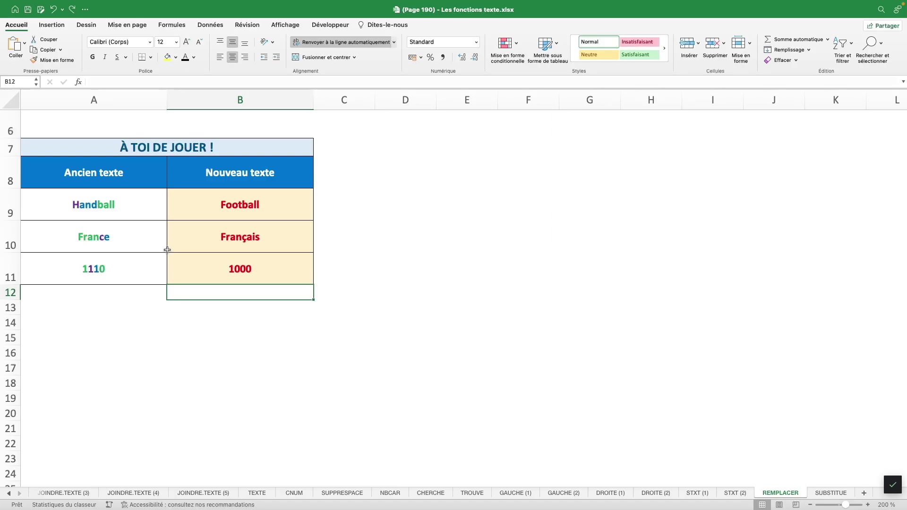
Delete cells A9:A11, then undo the deletion
left_click_drag(122, 203, 141, 273)
right_click(142, 273)
left_click(171, 322)
left_click(385, 332)
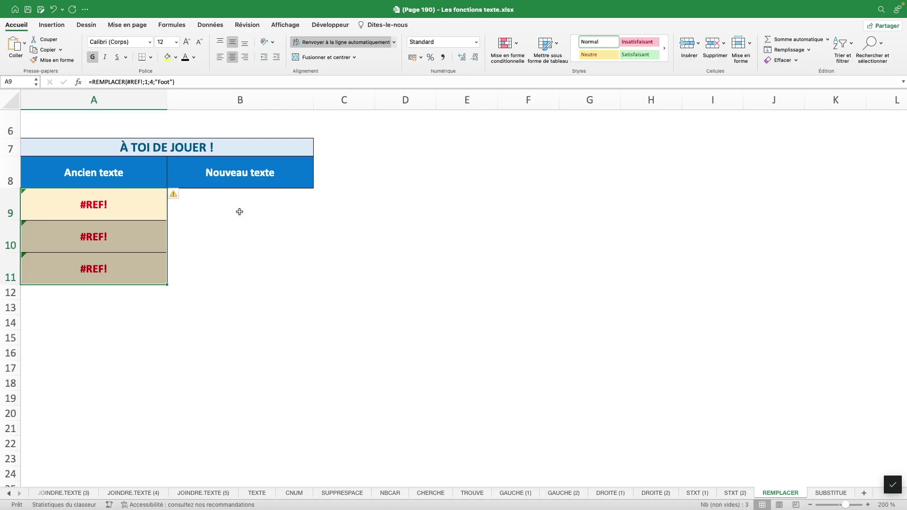
key("ctrl+z")
Copy B9:B11 and paste it back in place as values only
left_click_drag(240, 211, 246, 268)
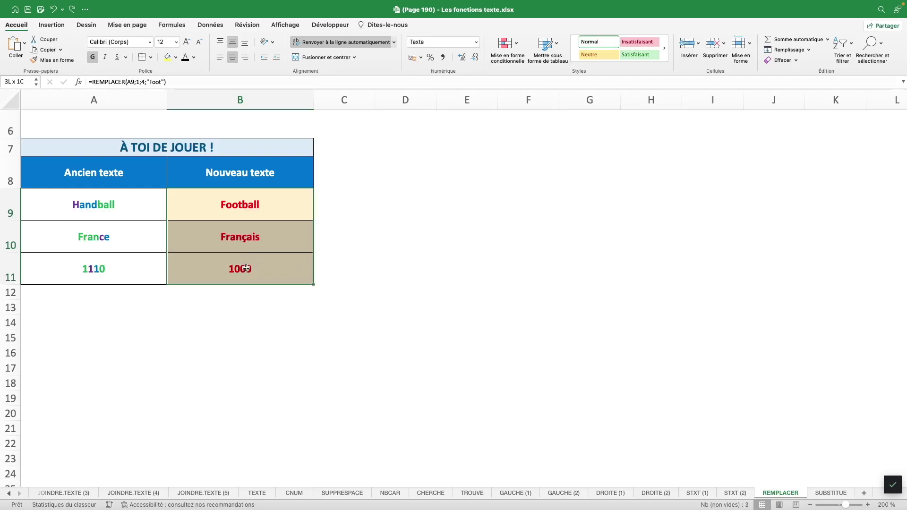
key("ctrl+c")
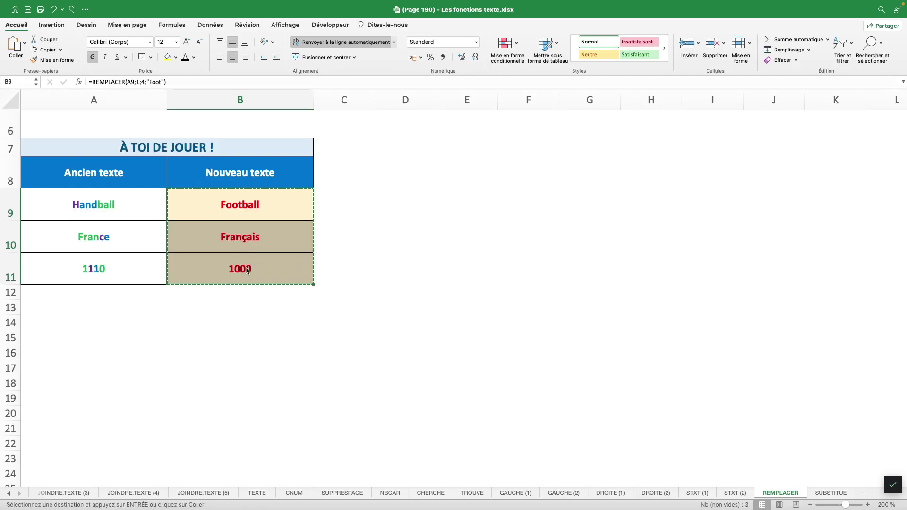
key("ctrl+v")
left_click(326, 293)
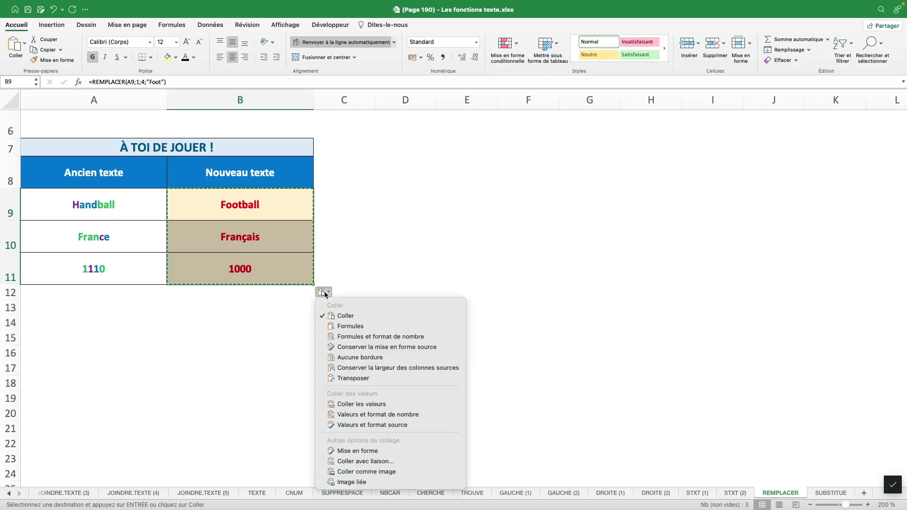
left_click(352, 404)
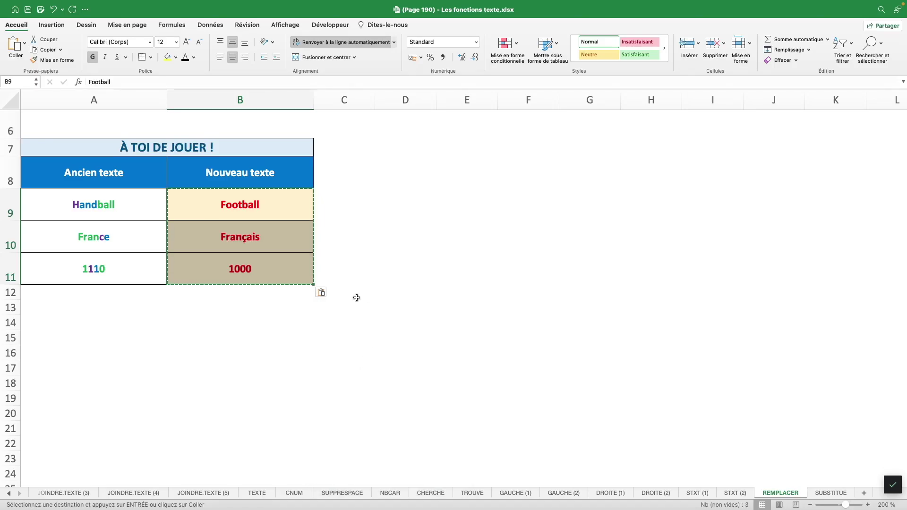
Check the values in B9, B10 and B11, then select the source texts in A9:A11
left_click(260, 200)
left_click(238, 228)
left_click(246, 264)
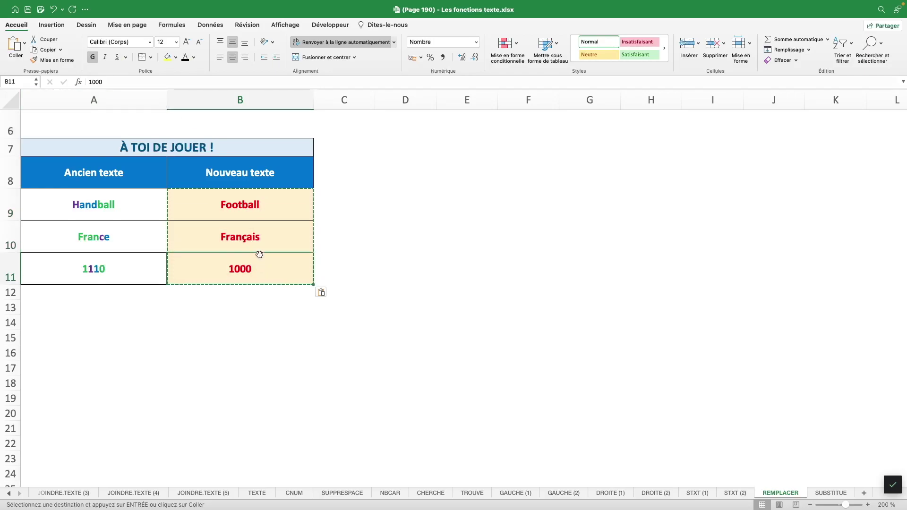
left_click(146, 210)
left_click_drag(145, 225, 146, 261)
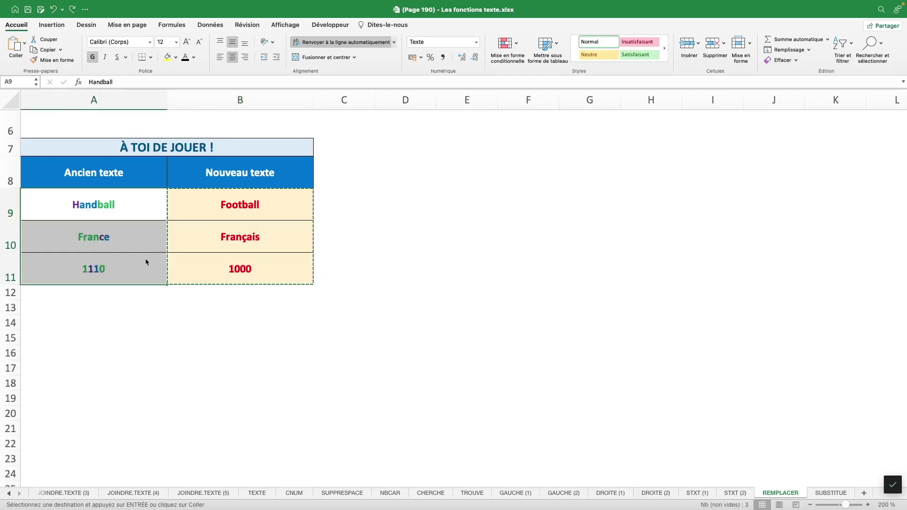
right_click(146, 260)
left_click(229, 322)
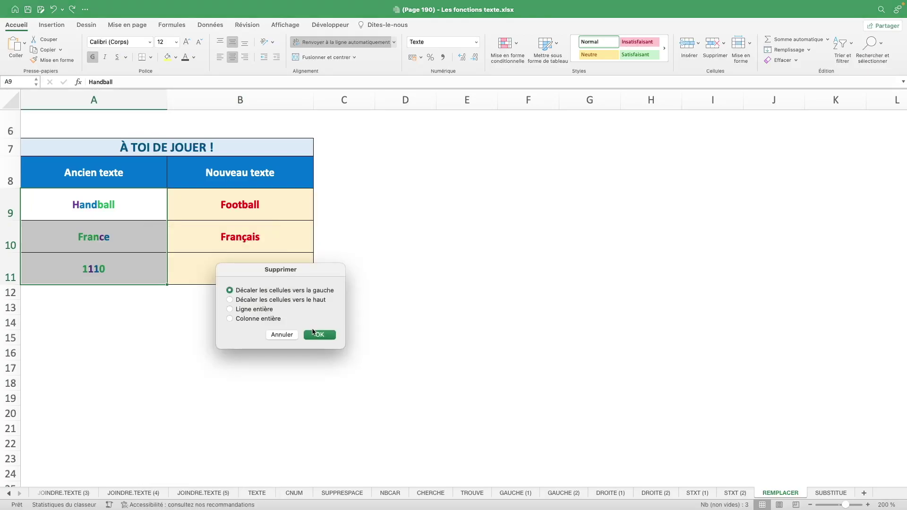
left_click(315, 334)
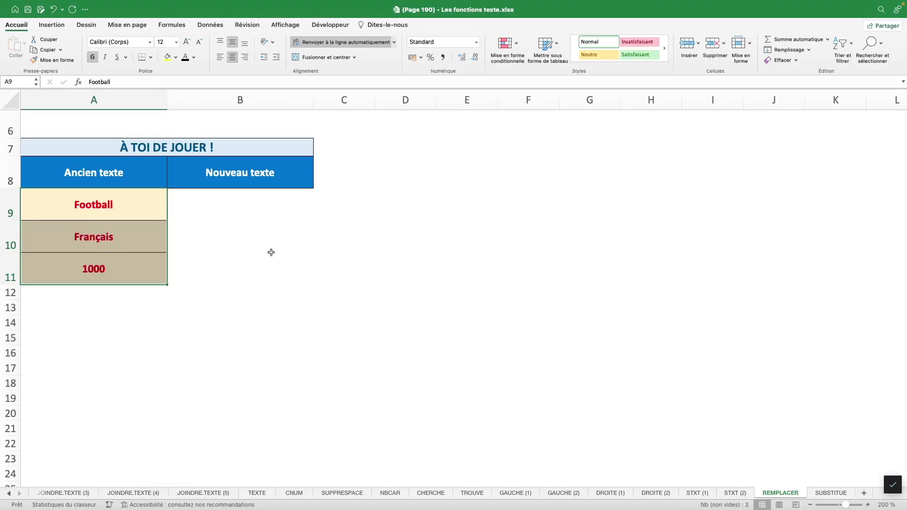
key("ctrl+z")
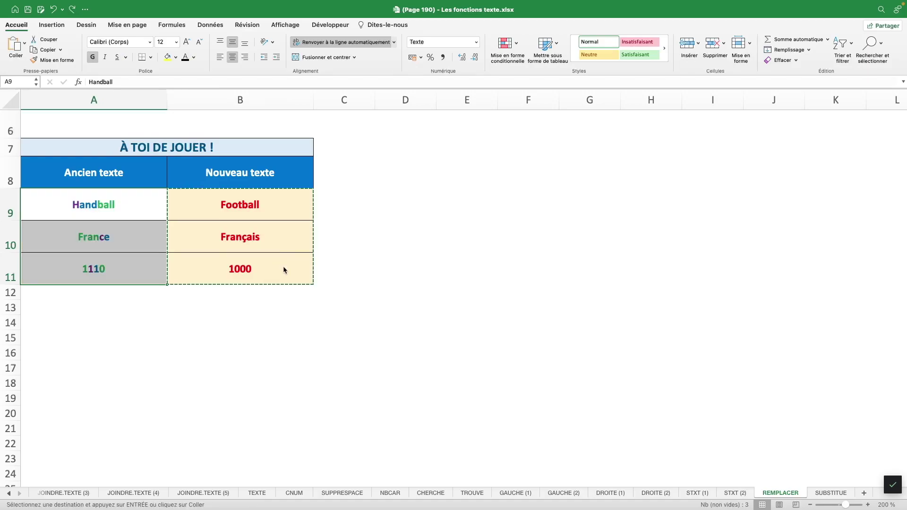
left_click(282, 266)
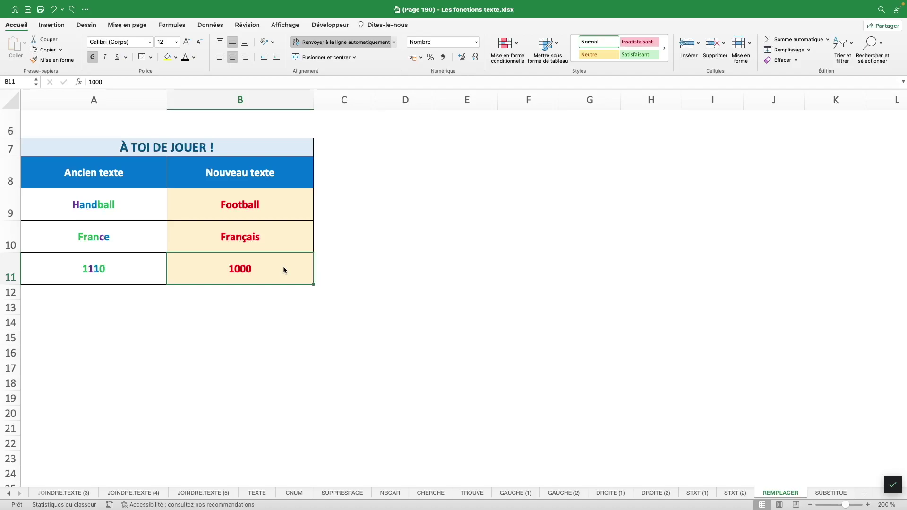
Replace Hand with Foot in A9 using Rechercher et remplacer, turning Handball into Football
left_click(143, 213)
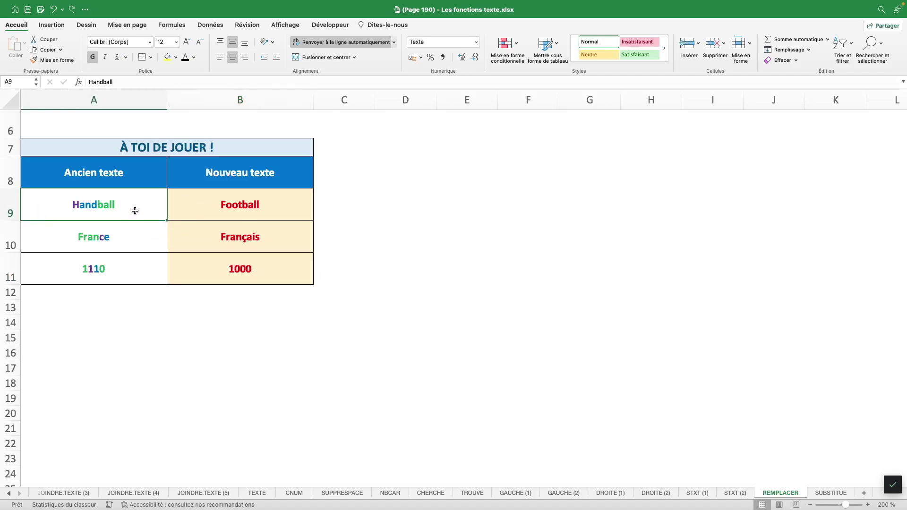
scroll(401, 199, "down", 1)
left_click(873, 47)
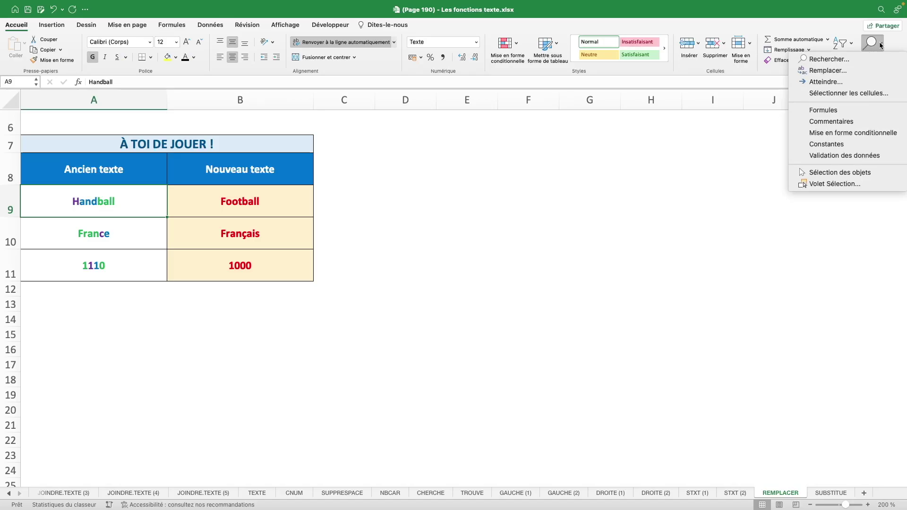
left_click(828, 70)
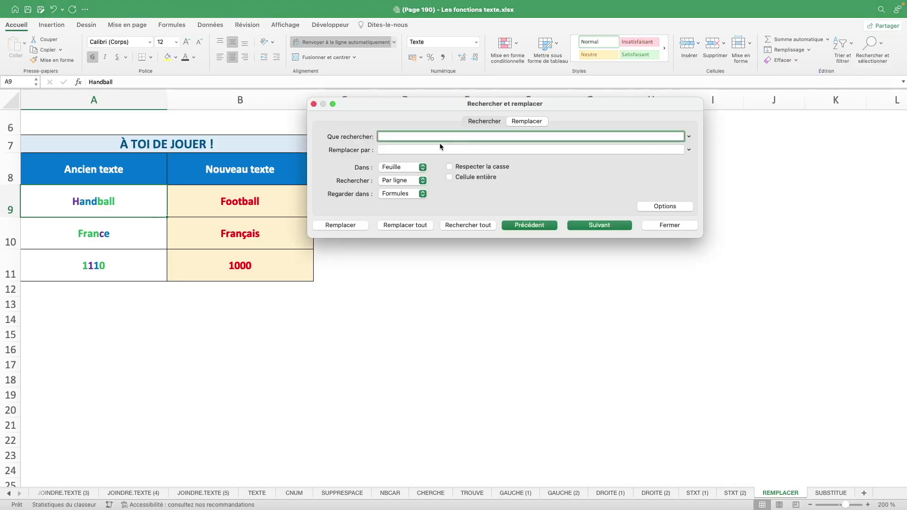
type("Hand")
key("Tab")
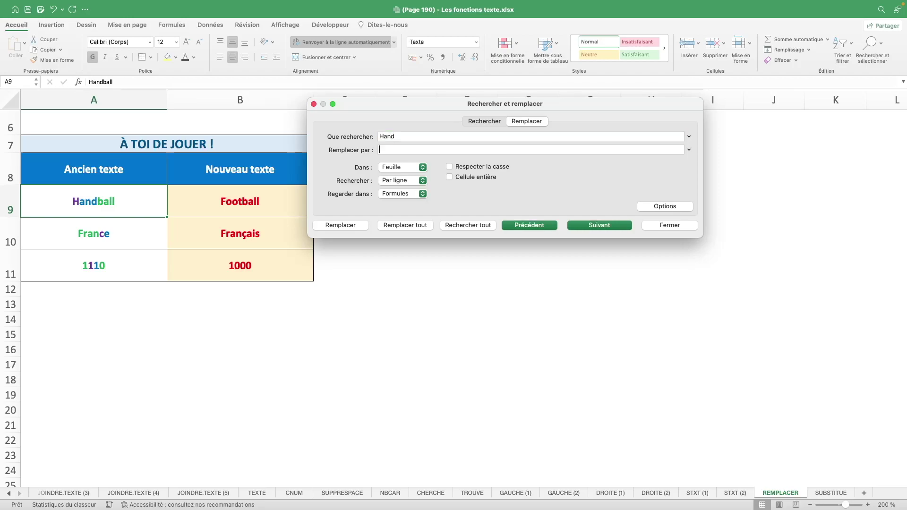
type("Foot")
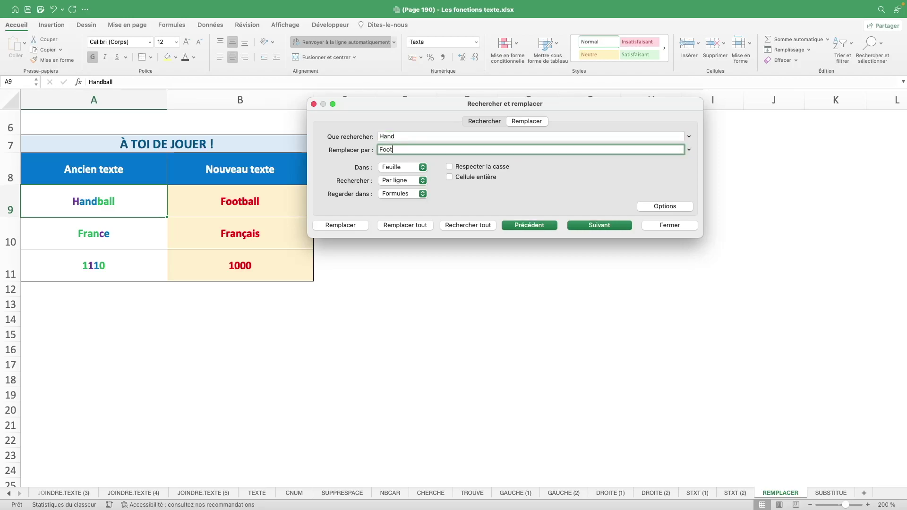
left_click(342, 228)
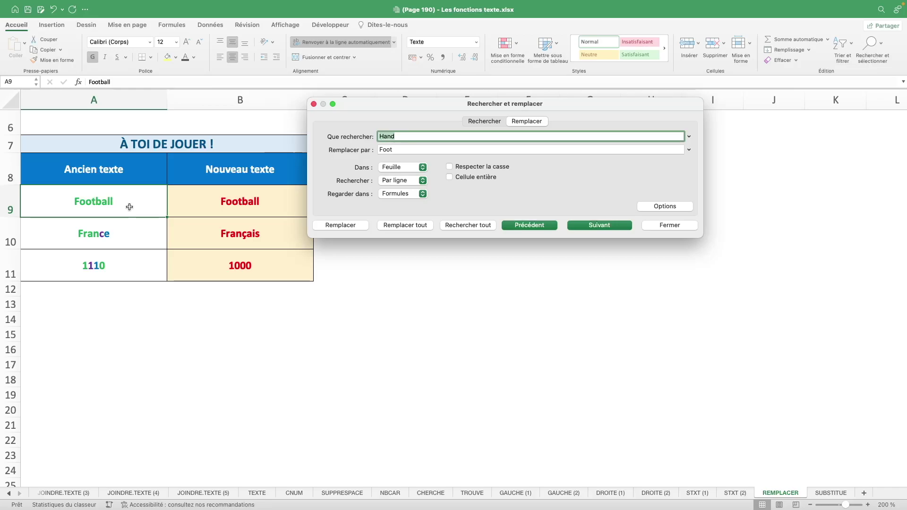
left_click(647, 227)
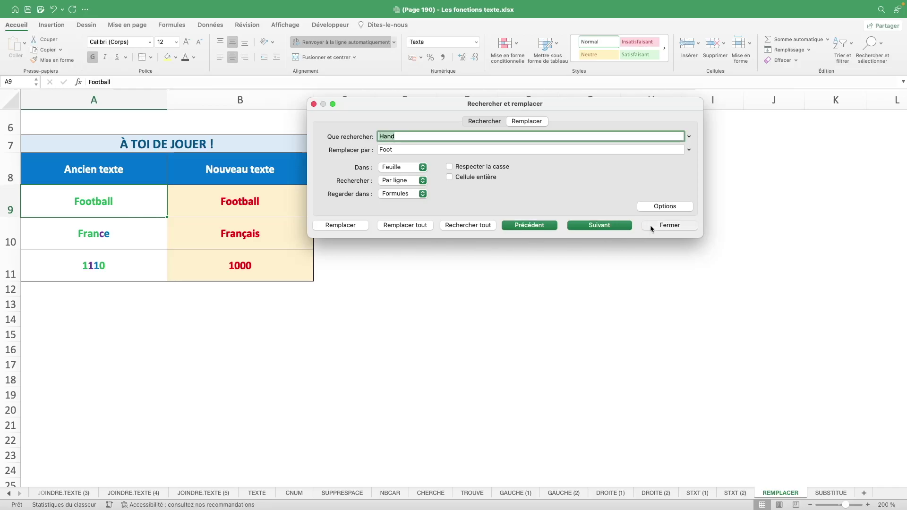